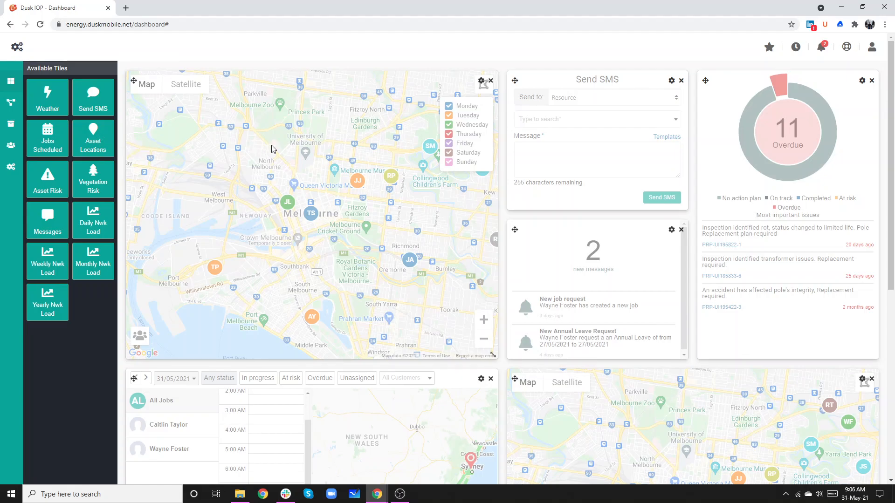
# Step: Review the first map tile's source, location field and type field options, and close its settings without saving
pyautogui.click(481, 81)
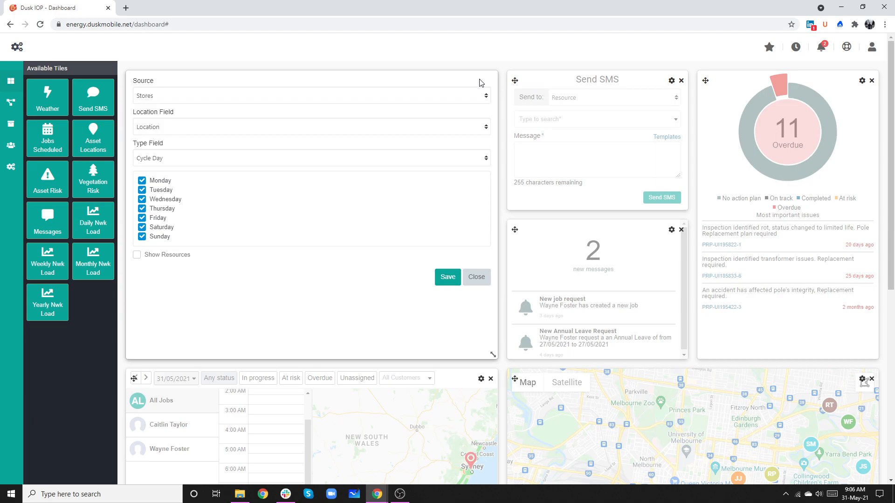
pyautogui.click(176, 95)
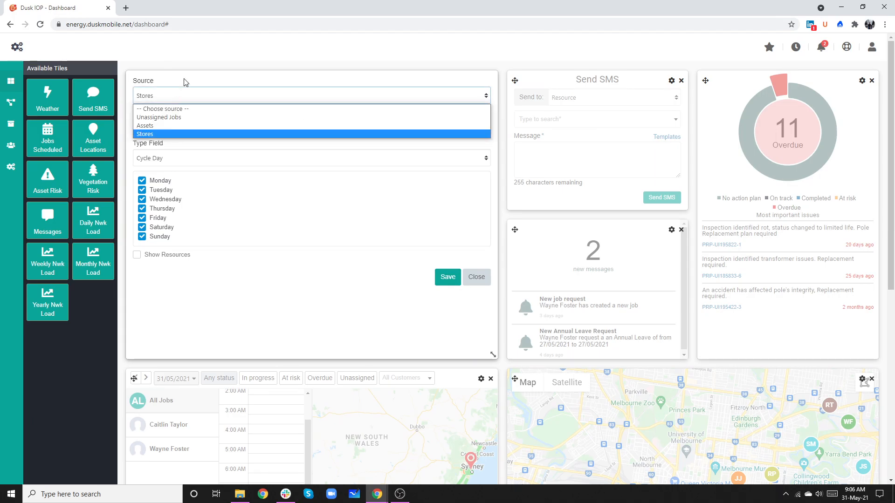
pyautogui.click(186, 85)
pyautogui.click(185, 132)
pyautogui.click(189, 140)
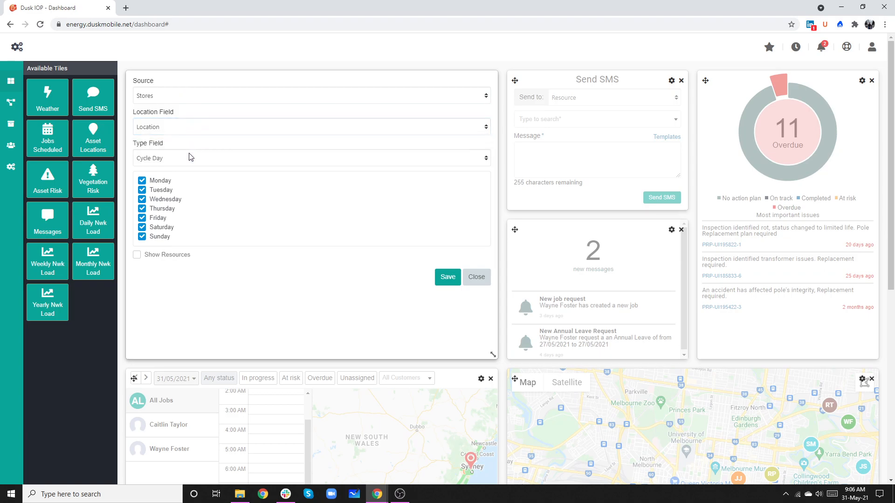
pyautogui.click(190, 158)
pyautogui.click(192, 146)
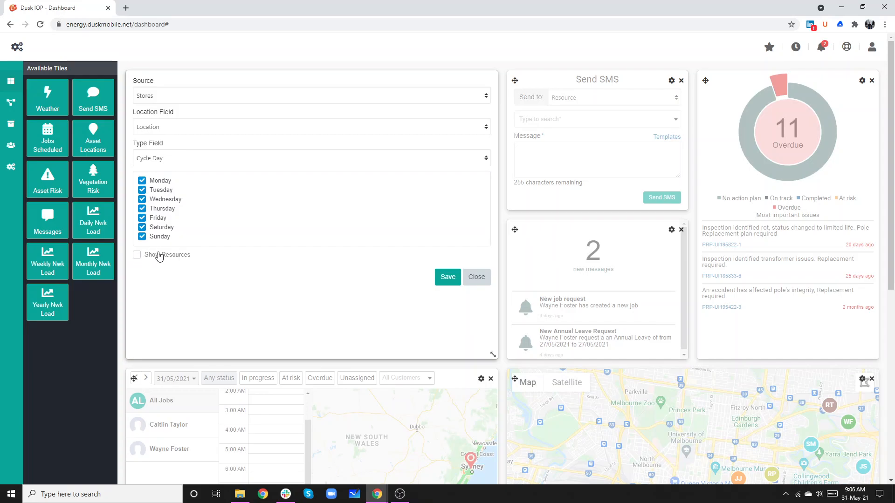
pyautogui.click(476, 277)
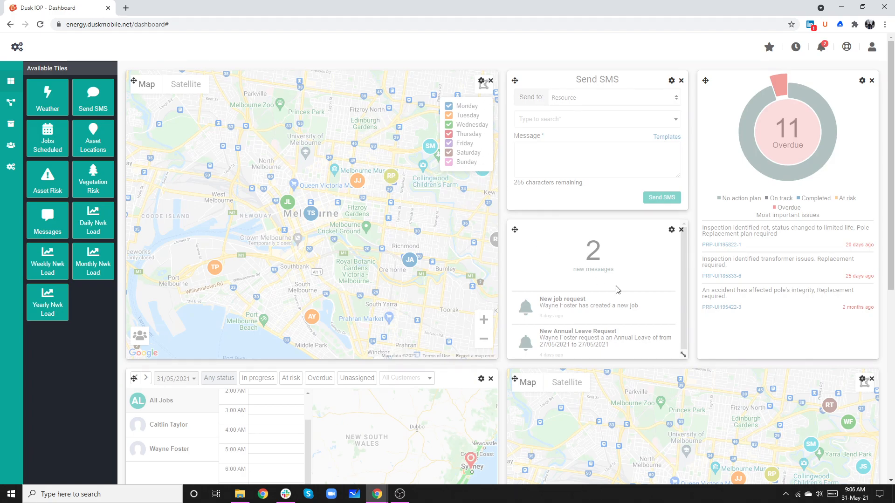
# Step: Check the source setting of the second map tile further down the dashboard and close it without saving
pyautogui.scroll(-3, 718, 323)
pyautogui.scroll(-1, 740, 299)
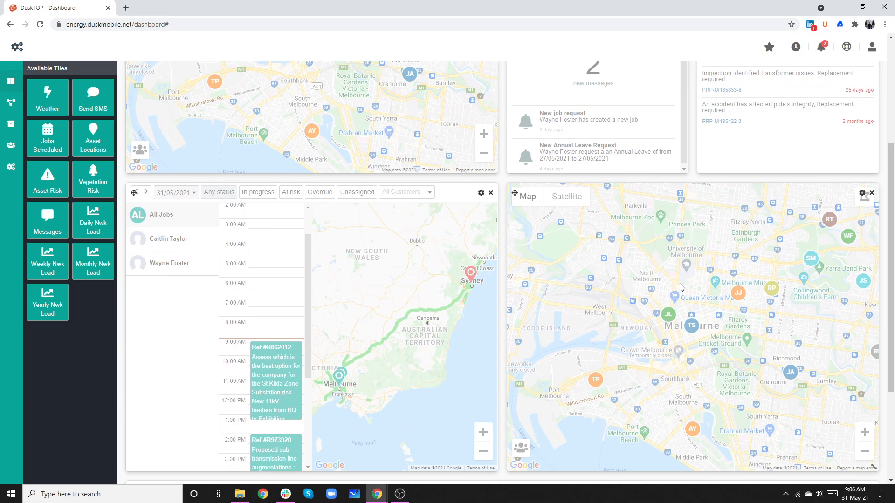
pyautogui.click(861, 192)
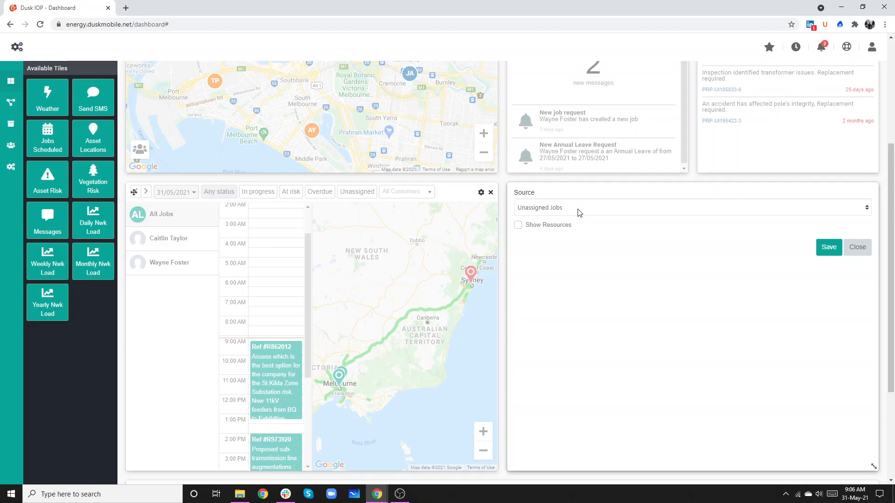
pyautogui.click(858, 247)
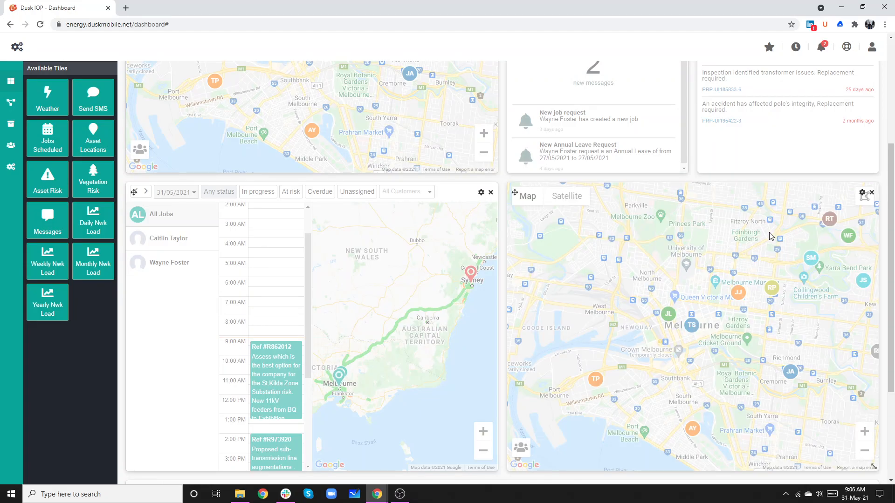
pyautogui.scroll(4, 515, 228)
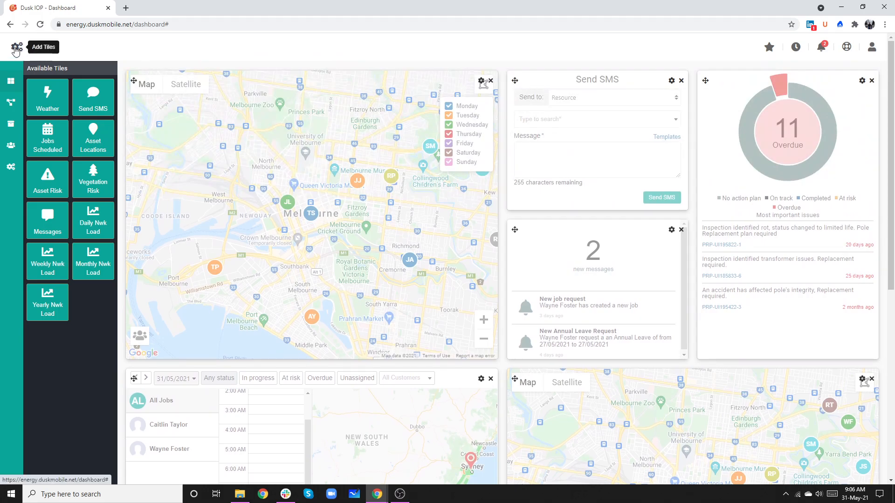
# Step: Leave the dashboard's tile editing mode and open the Jobs list
pyautogui.click(17, 48)
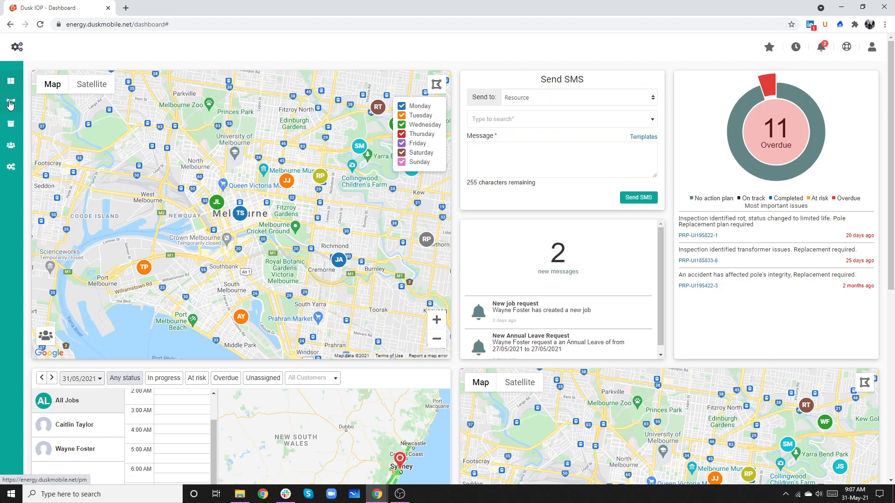
pyautogui.moveTo(9, 122)
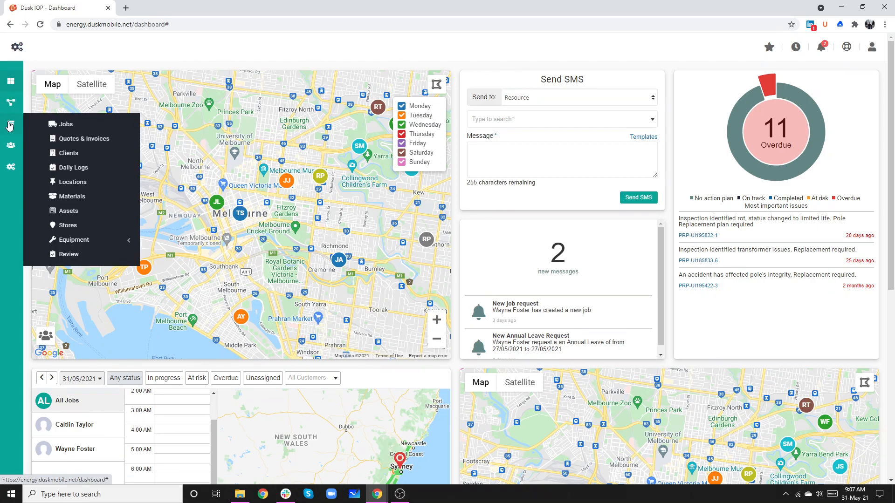
pyautogui.click(80, 124)
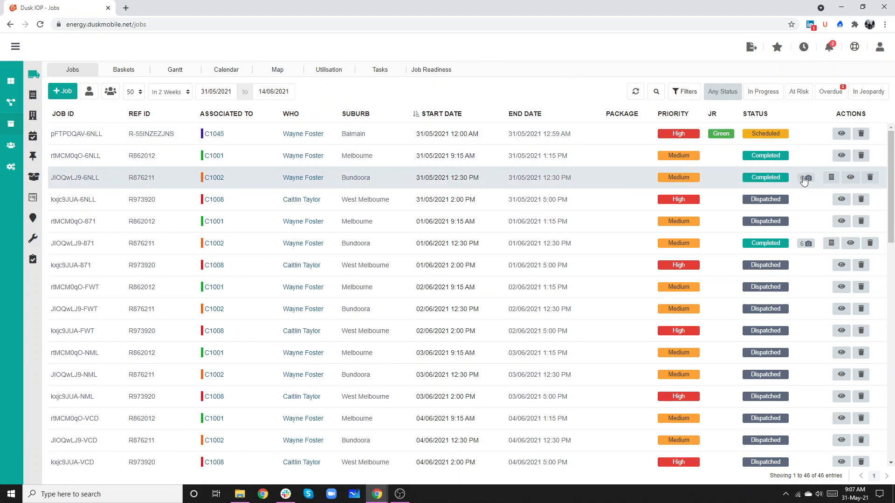
pyautogui.click(831, 178)
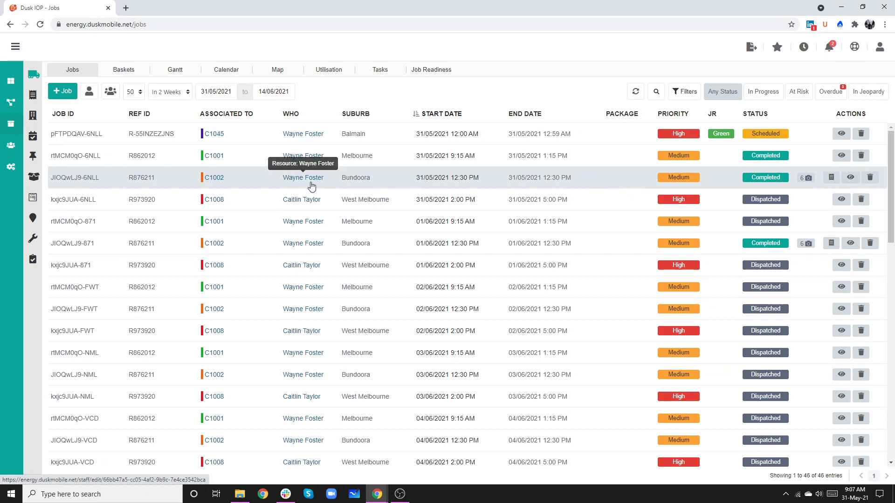
# Step: Open the NSW Grocery job basket for editing
pyautogui.click(124, 71)
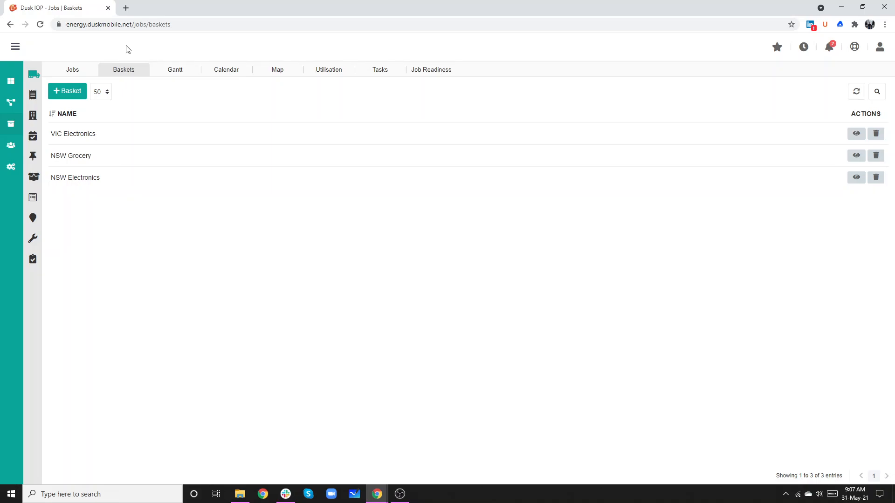
pyautogui.click(114, 157)
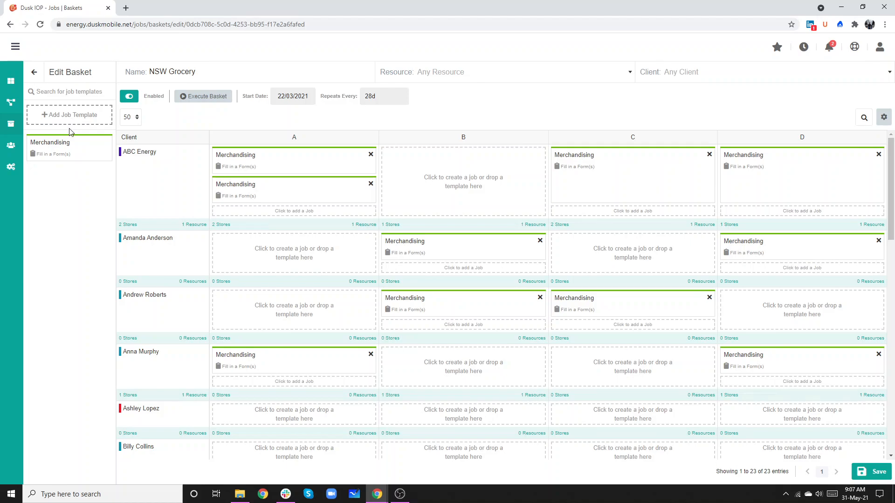
# Step: Review the Merchandising job template's details and the duration of the basket's cycles, leaving both unchanged
pyautogui.click(67, 149)
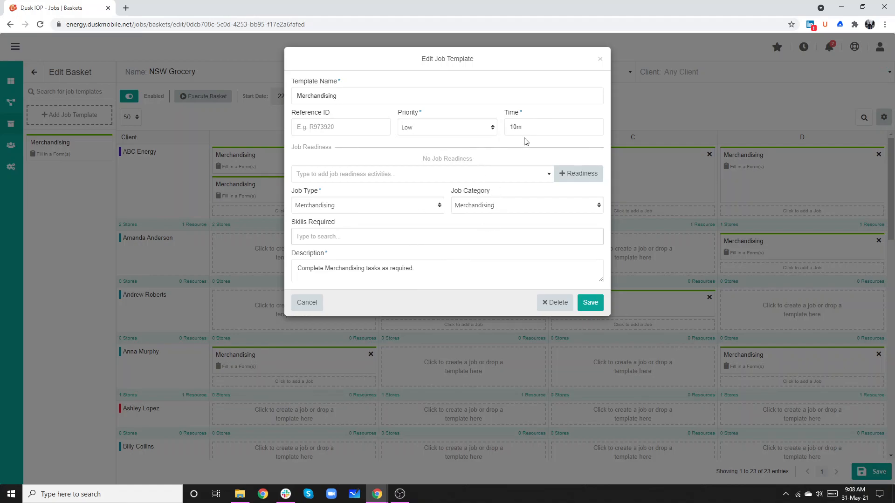
pyautogui.click(306, 303)
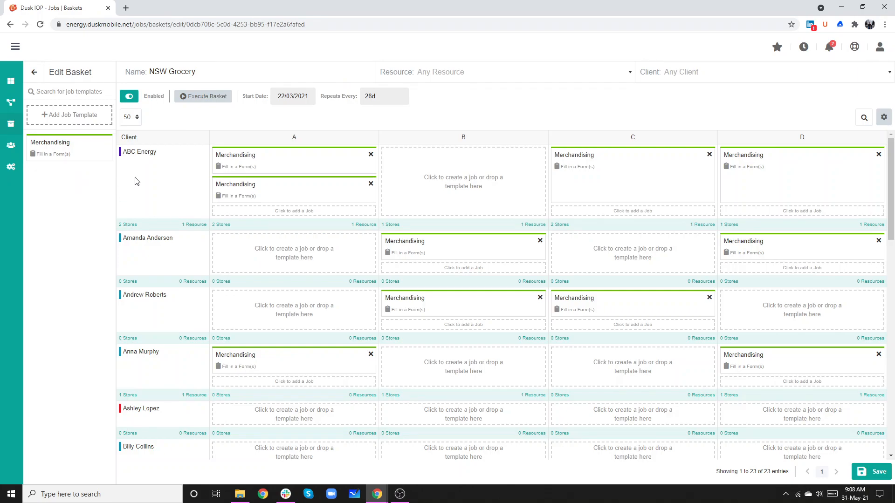
pyautogui.click(883, 117)
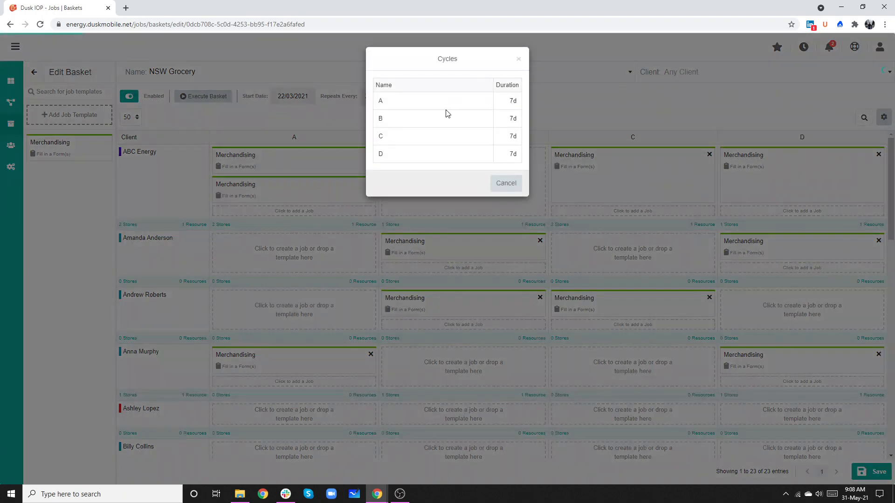
pyautogui.click(519, 60)
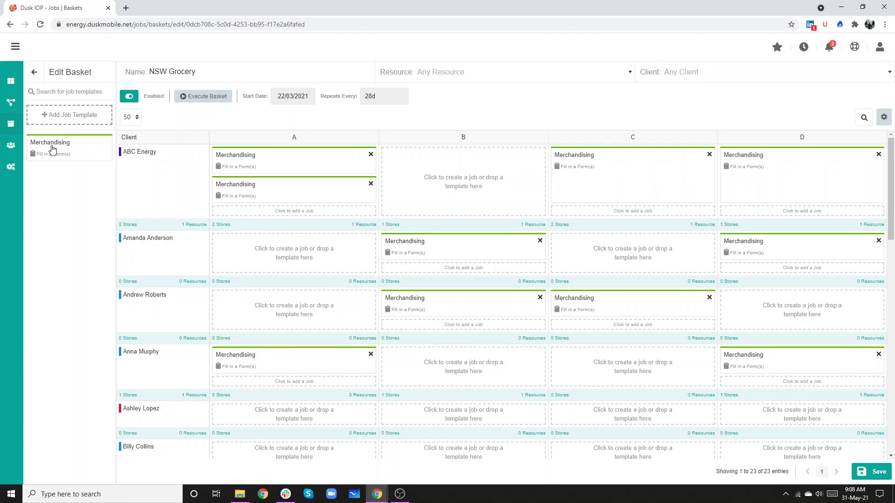
# Step: Add the Merchandising template to ABC Energy's cycle B and check the new job's details
pyautogui.moveTo(58, 146); pyautogui.dragTo(459, 169)
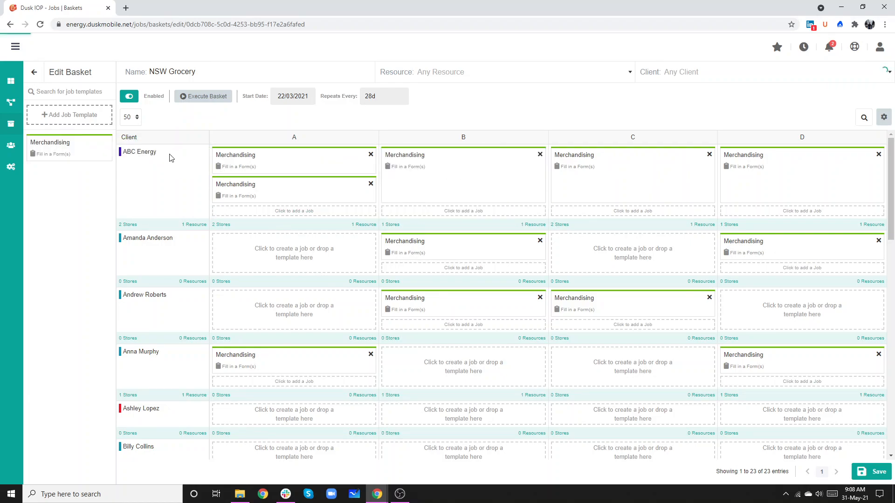
pyautogui.click(440, 163)
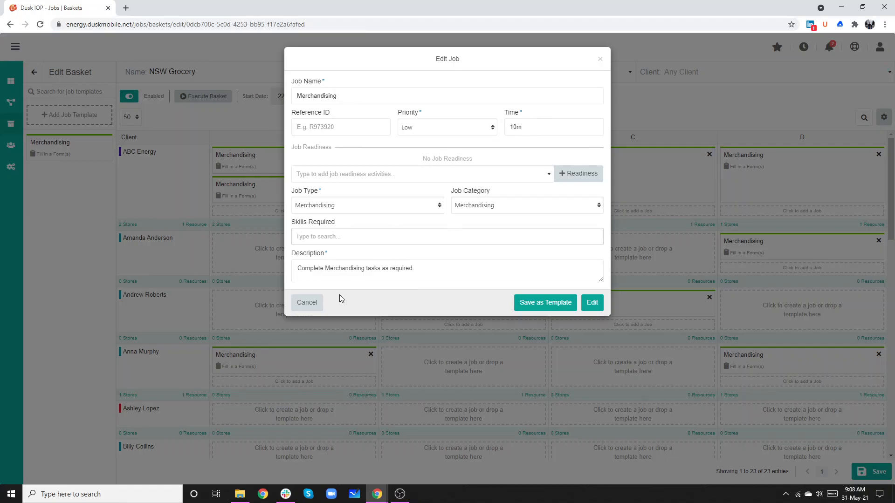
pyautogui.click(310, 303)
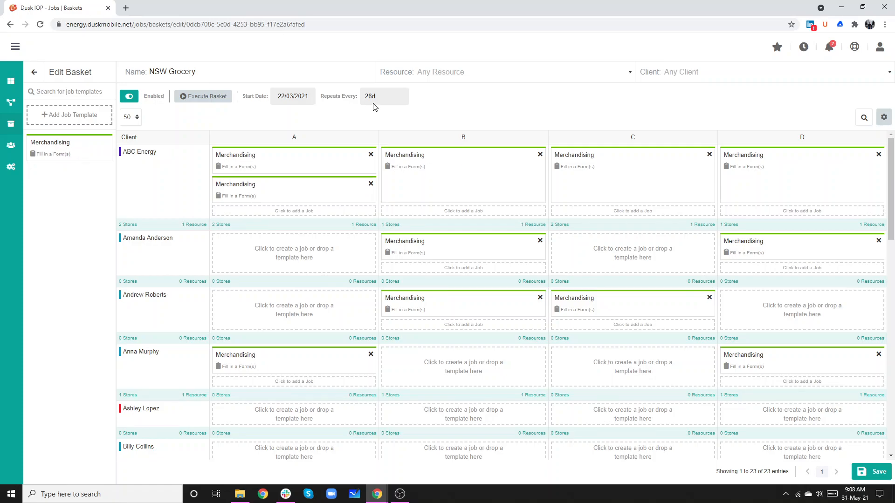
# Step: Review the date ranges for executing the basket and ABC Energy's store assignments per cycle, cancelling both dialogs
pyautogui.click(206, 97)
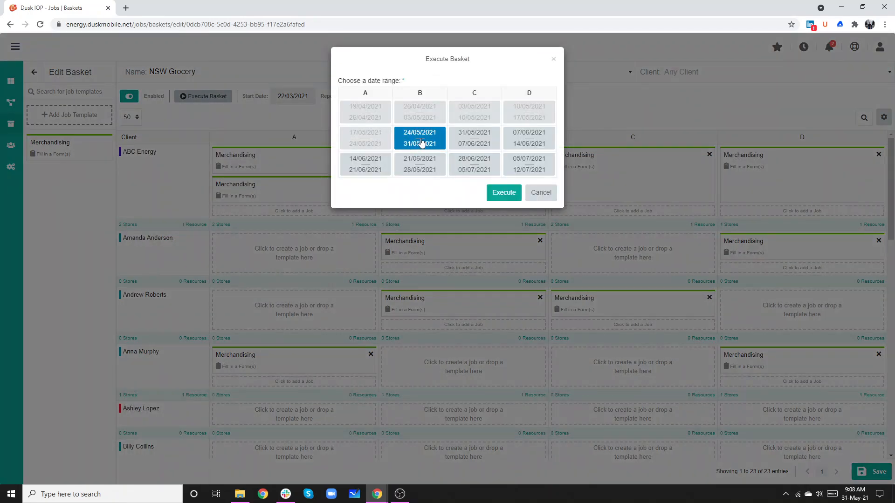
pyautogui.click(538, 193)
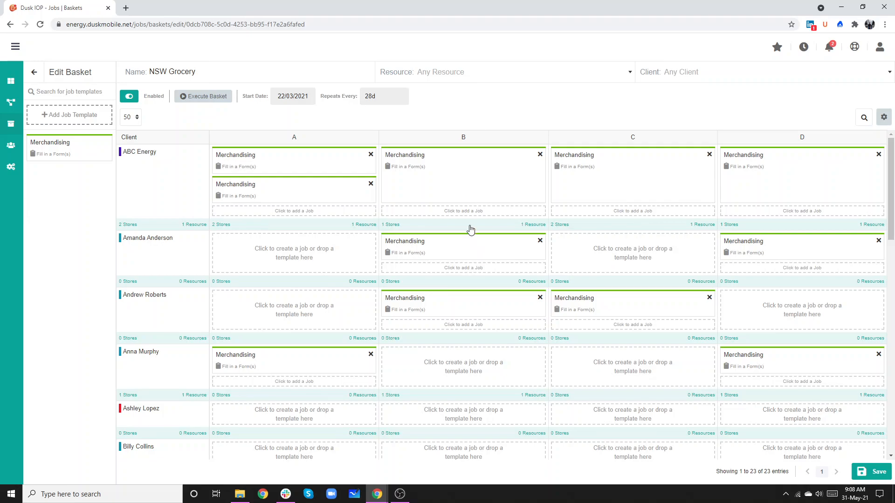
pyautogui.scroll(-2, 470, 233)
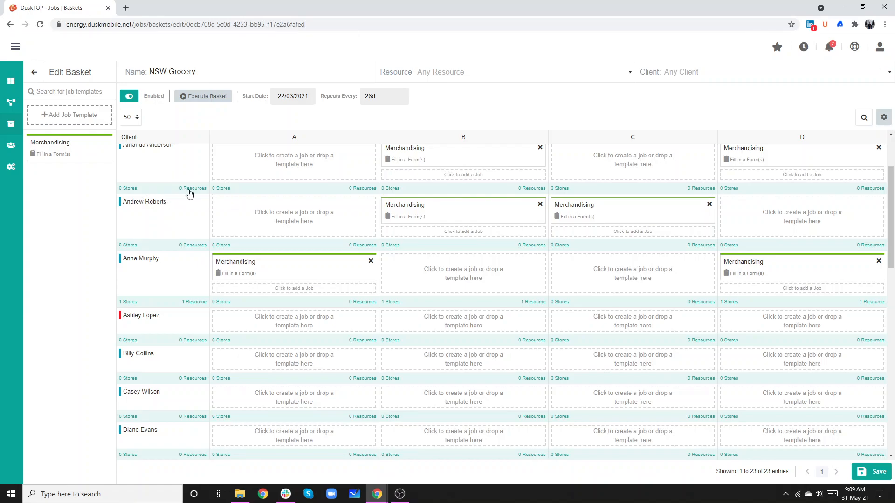
pyautogui.scroll(1, 191, 195)
pyautogui.scroll(1, 191, 205)
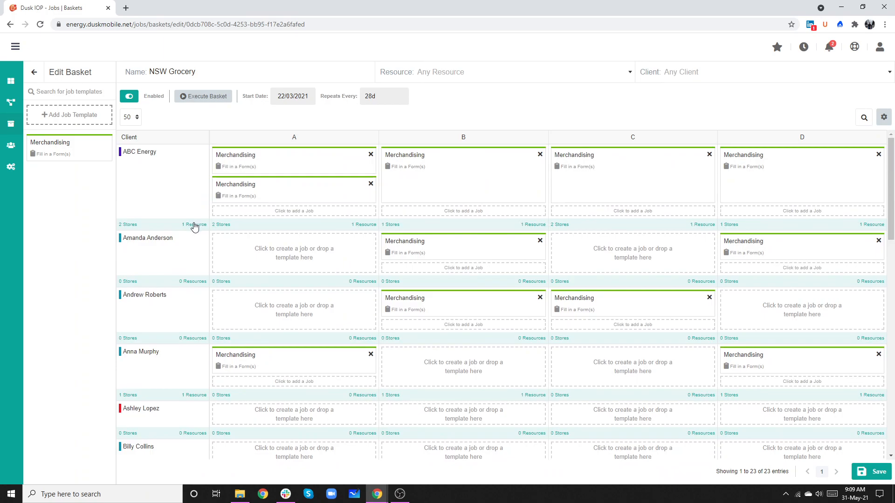
pyautogui.click(196, 225)
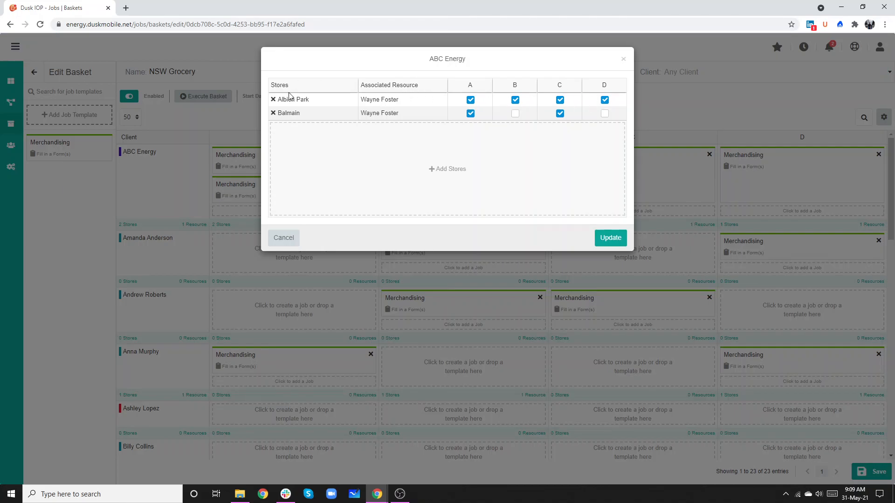
pyautogui.click(284, 238)
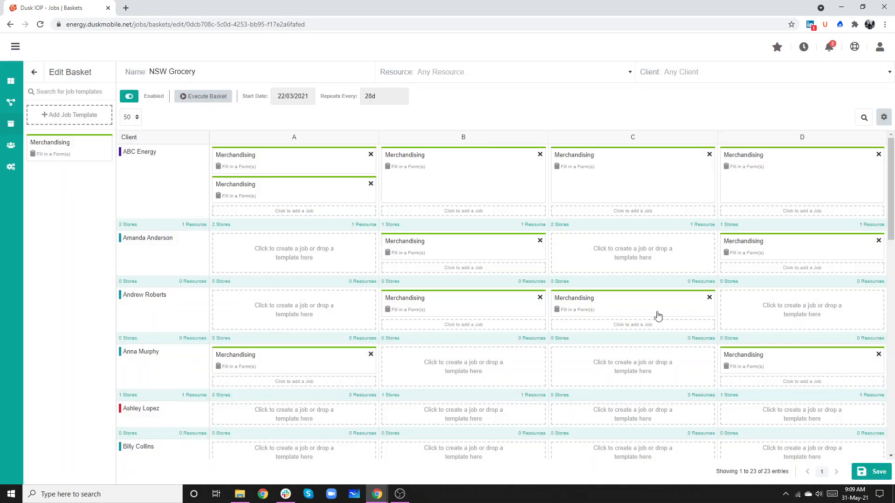
# Step: Save the NSW Grocery basket and look at its resource and client choices before returning to the basket list
pyautogui.click(879, 473)
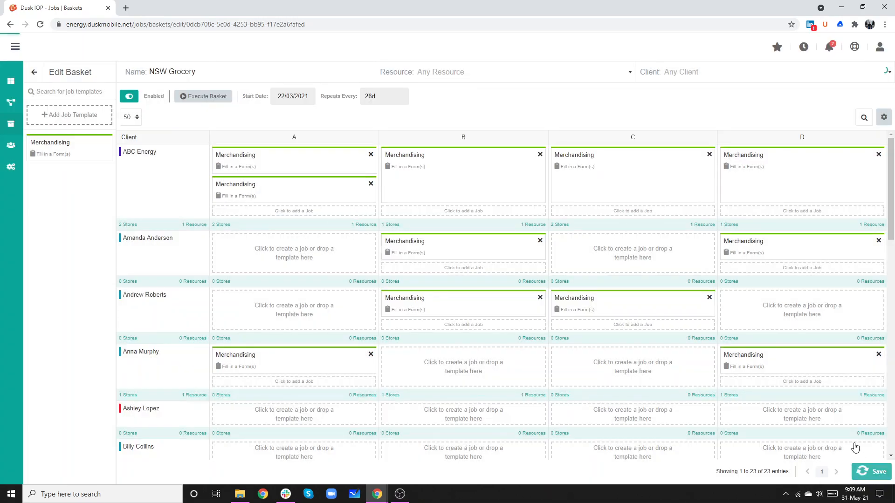
pyautogui.click(450, 72)
pyautogui.click(688, 75)
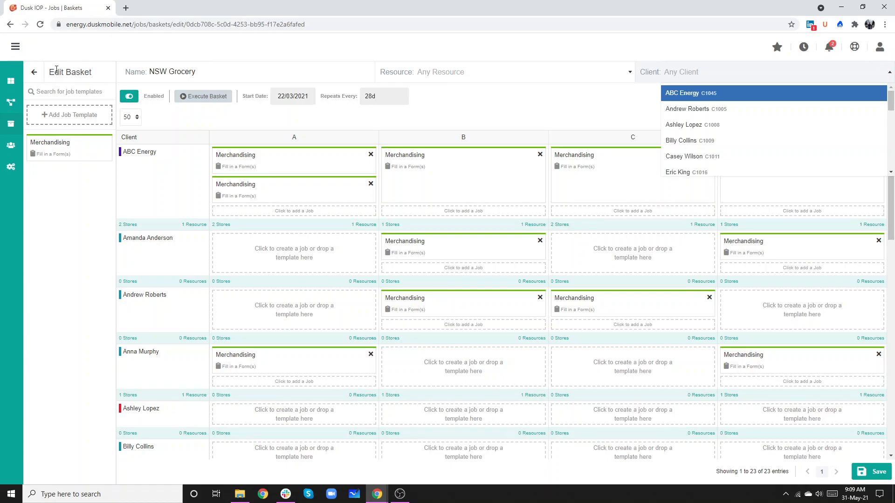
pyautogui.click(35, 73)
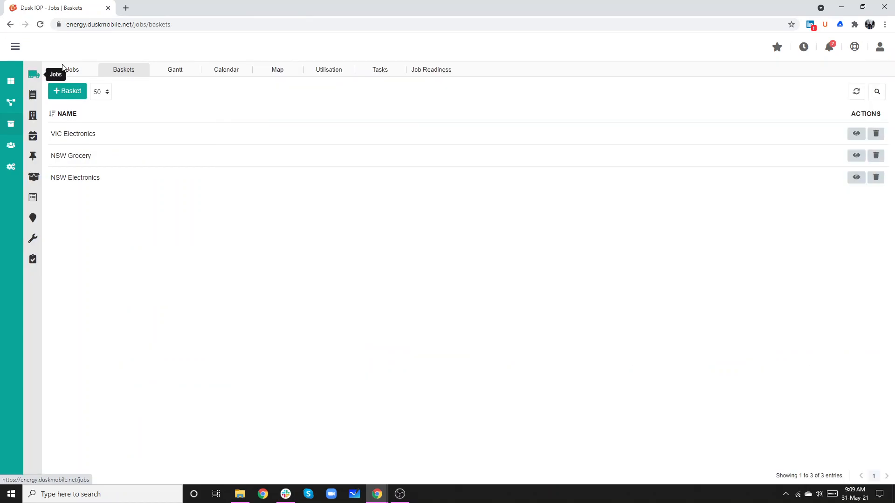
# Step: In the Gantt view, assign the unassigned 18 May 9:37 AM Balmain job to the staff member with the green job, 31/05/2021, 14:19 to 15:19
pyautogui.click(173, 70)
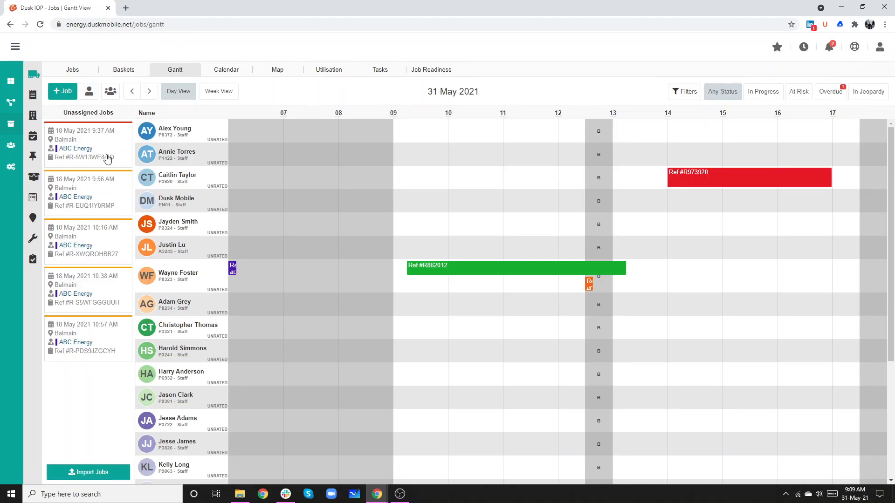
pyautogui.moveTo(79, 150); pyautogui.dragTo(684, 264)
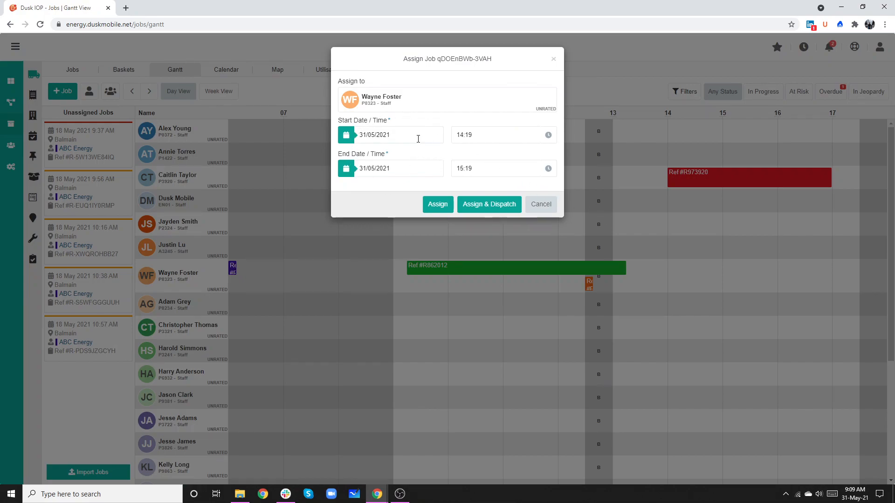
pyautogui.click(436, 204)
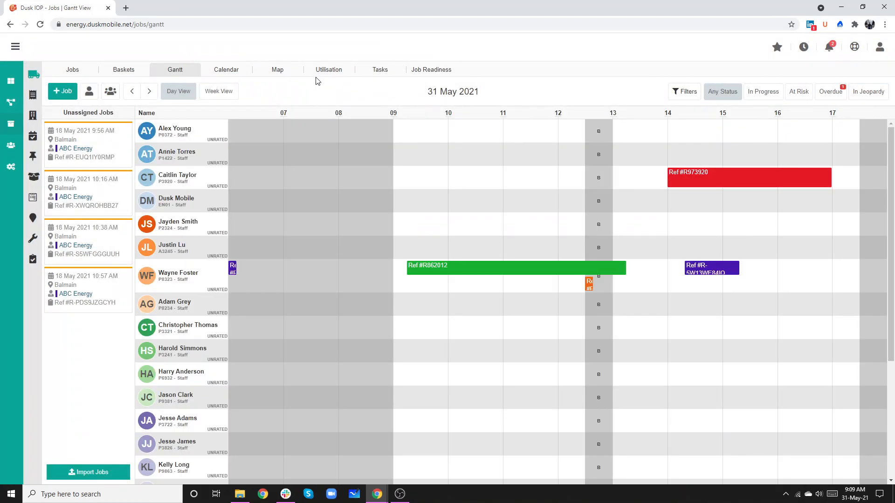
# Step: Open the monthly calendar view of the jobs for May 2021
pyautogui.click(227, 68)
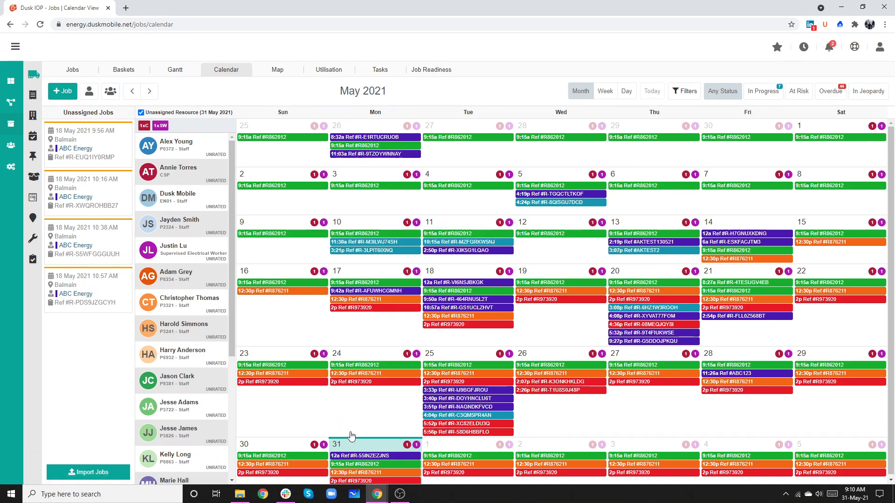
# Step: Assign the unassigned 18 May 10:38 AM Balmain job to 31 May 2021, 00:00 to 00:01, with the resource listed after the Supervised Electrical Worker
pyautogui.moveTo(68, 284); pyautogui.dragTo(359, 442)
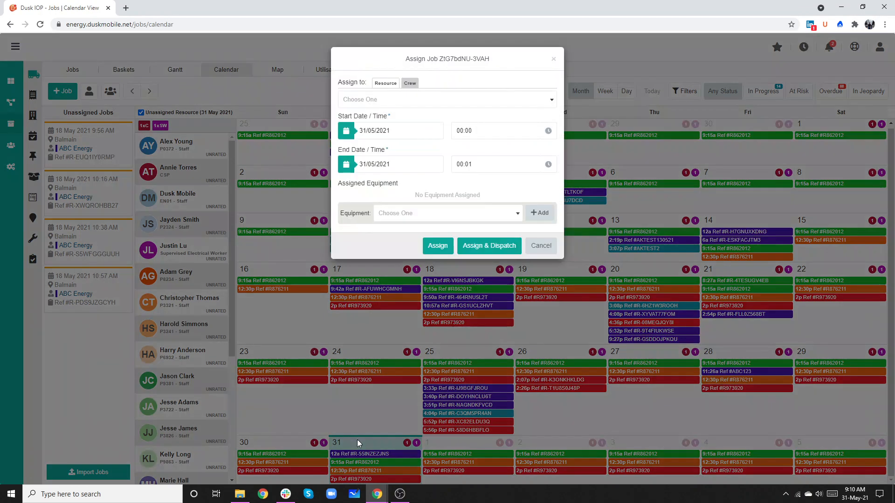
pyautogui.click(387, 82)
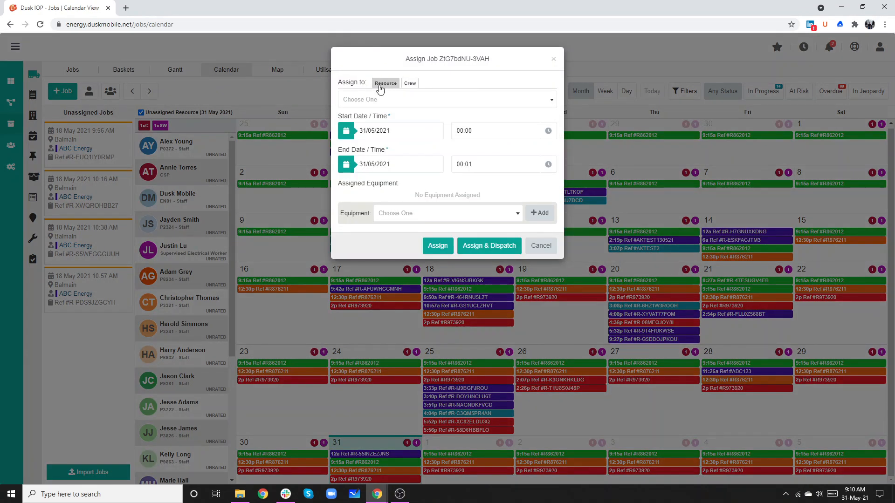
pyautogui.click(380, 99)
pyautogui.scroll(-1, 385, 156)
pyautogui.click(384, 166)
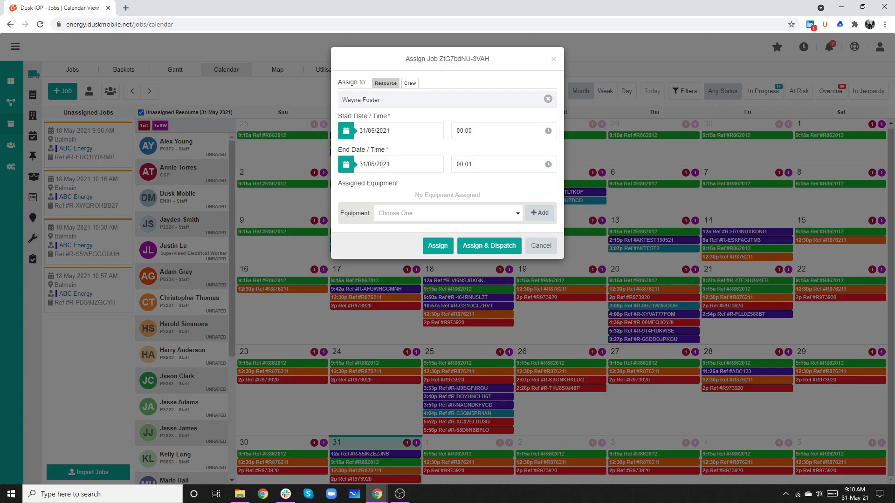
pyautogui.click(438, 247)
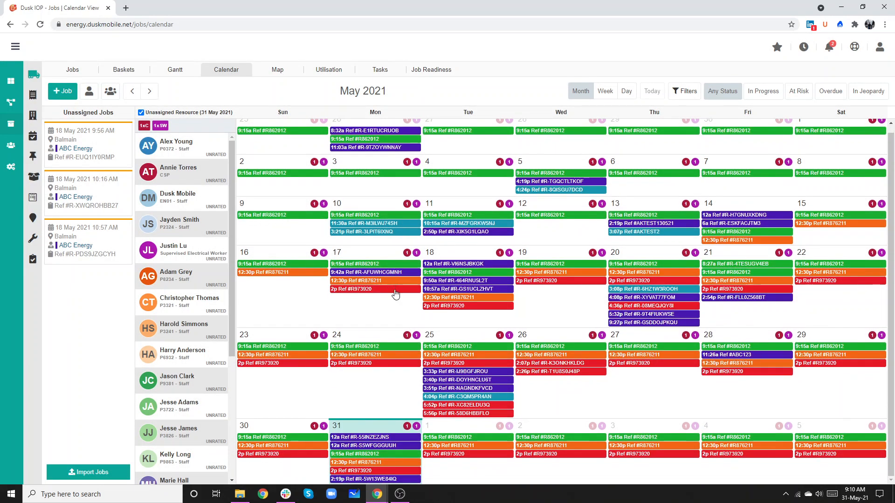
# Step: Reassign the first 12a job on 31 May to the Supervised Electrical Worker, for 31/05/2021, 00:00 to 00:59
pyautogui.click(366, 439)
pyautogui.click(448, 432)
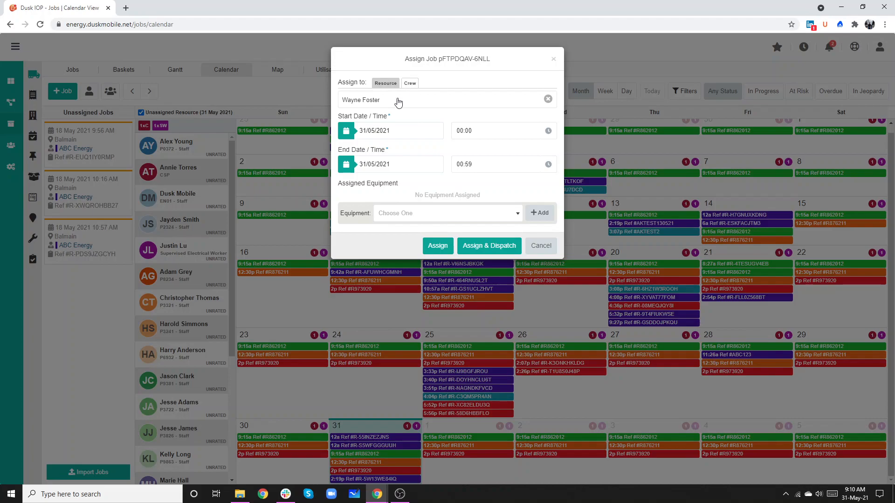
pyautogui.click(398, 102)
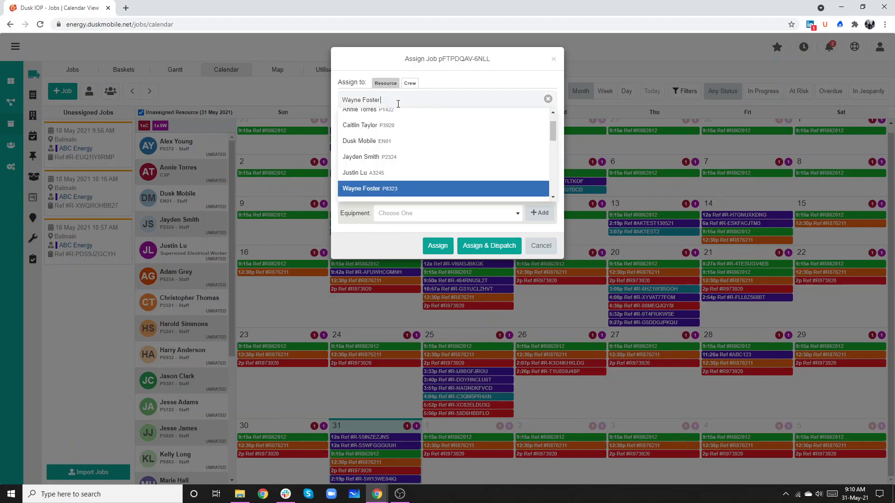
pyautogui.click(390, 172)
pyautogui.click(437, 249)
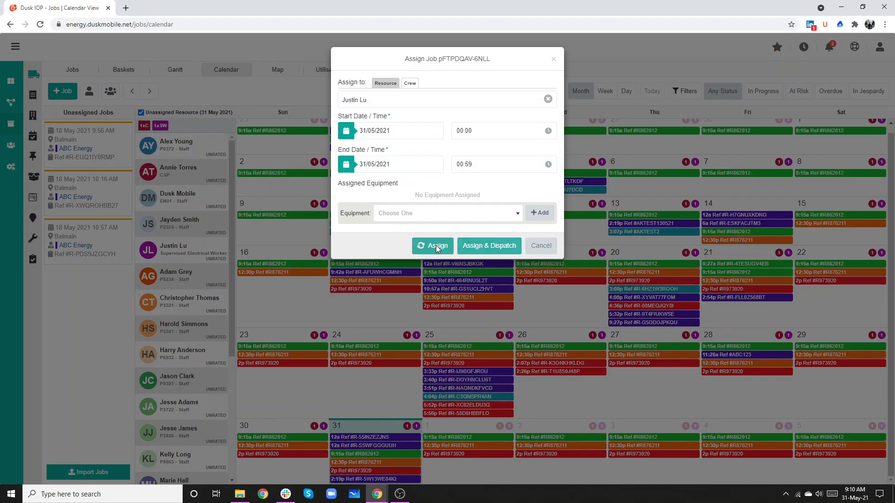